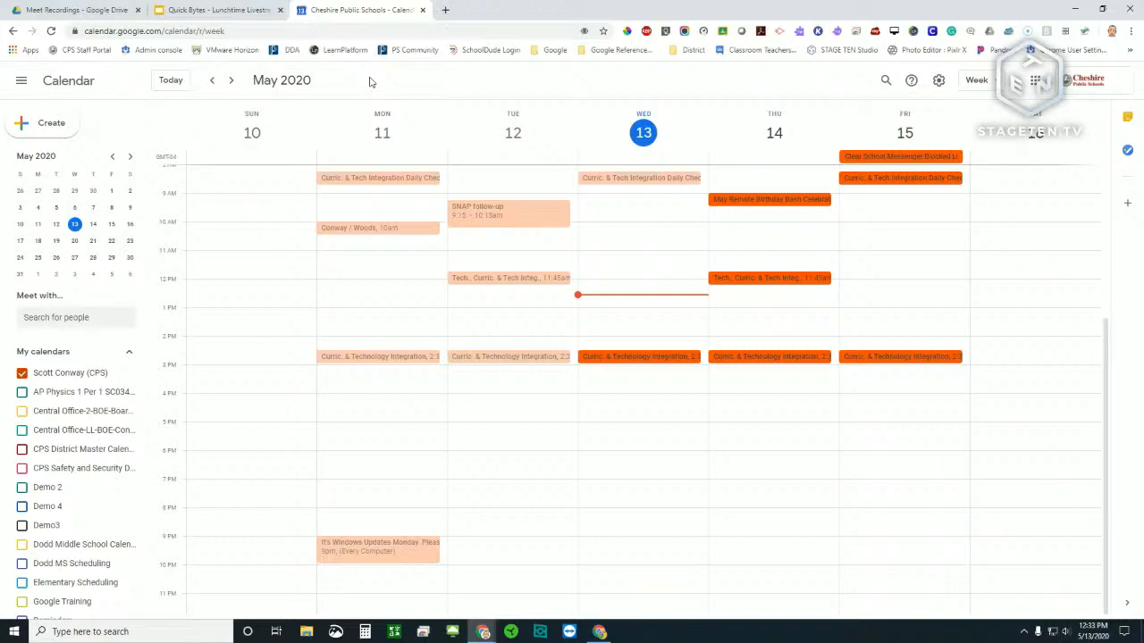
Step: Preview the calendar in the 2 weeks and Day views, and return it to the Week view
click(971, 88)
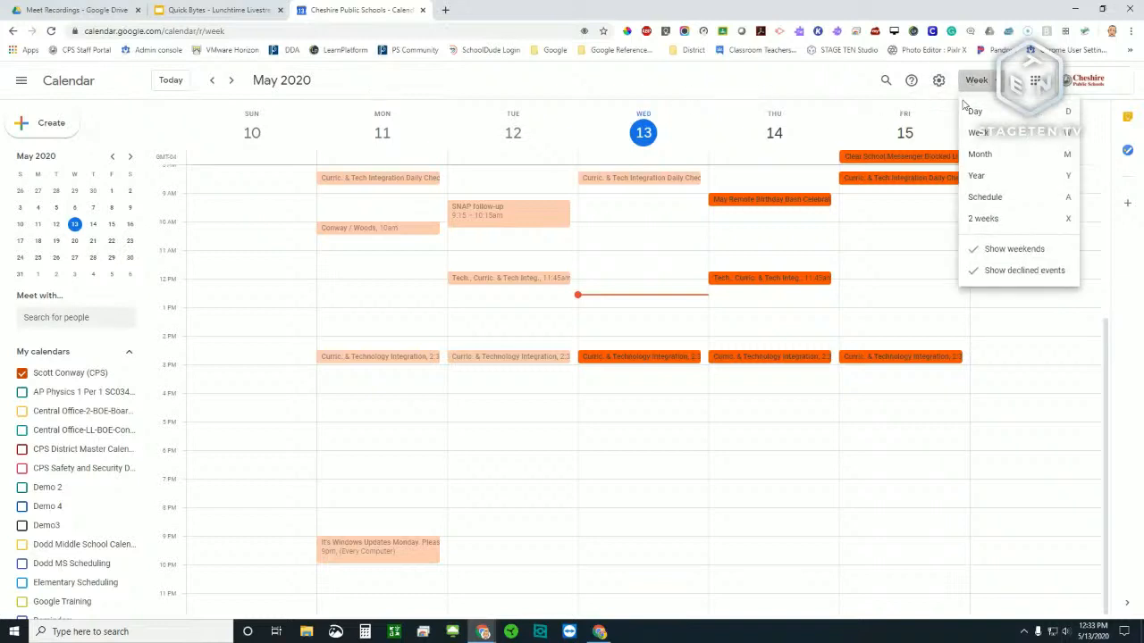
click(1001, 219)
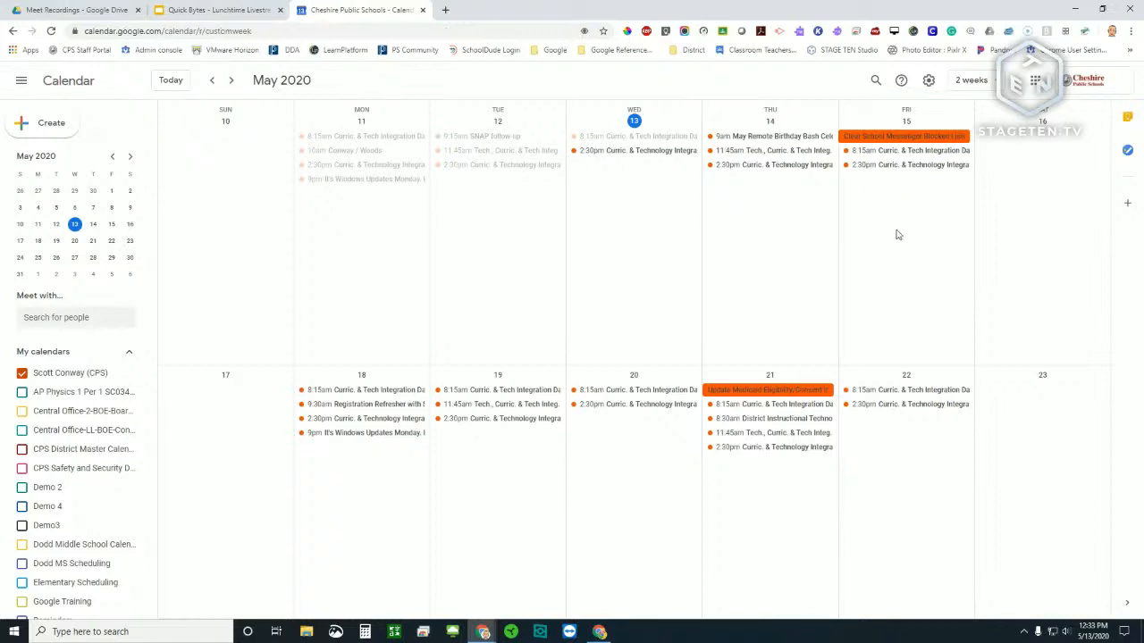
click(981, 83)
click(971, 141)
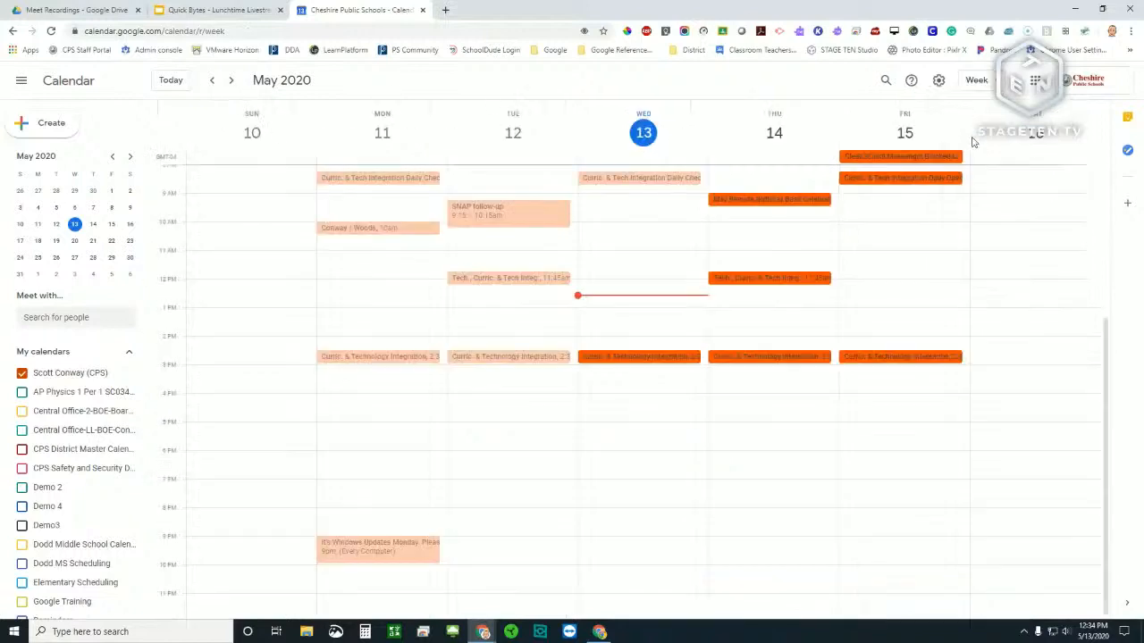
click(977, 83)
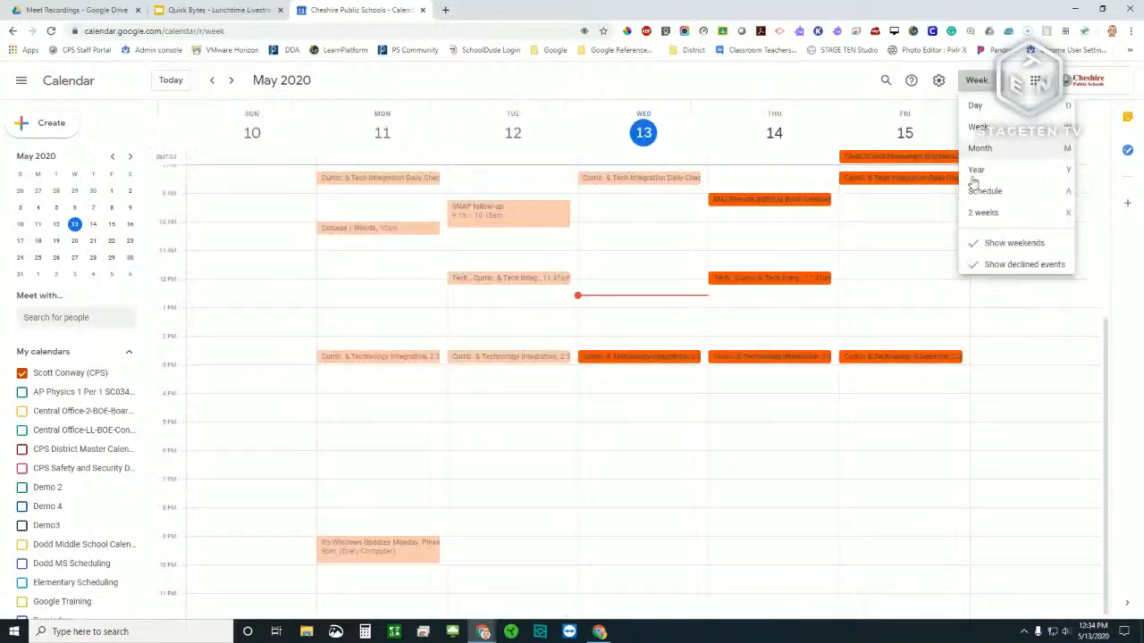
click(982, 107)
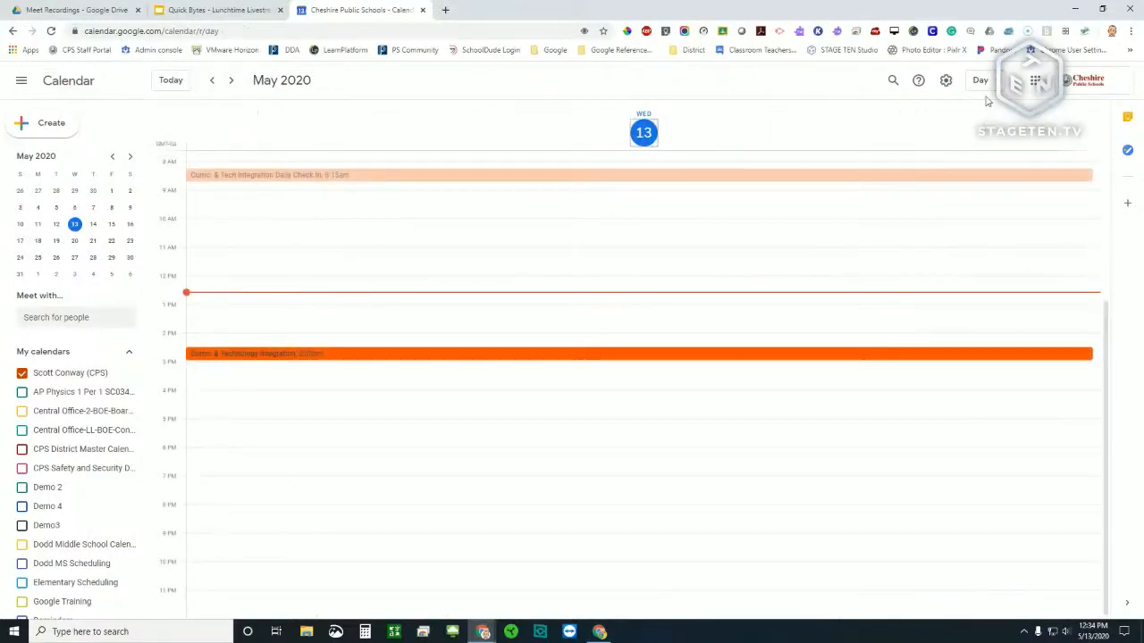
click(980, 82)
click(985, 132)
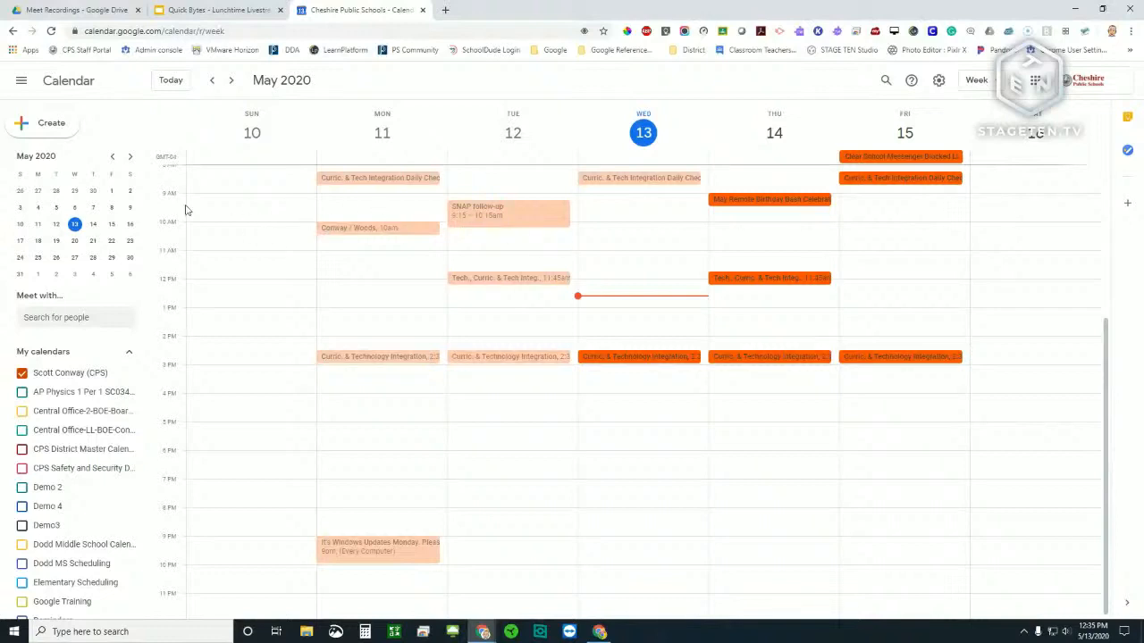
Step: Start an appointment slots entry on Saturday, May 16 at 9:00am, titled with the teacher's name followed by "Office Hours"
click(1034, 200)
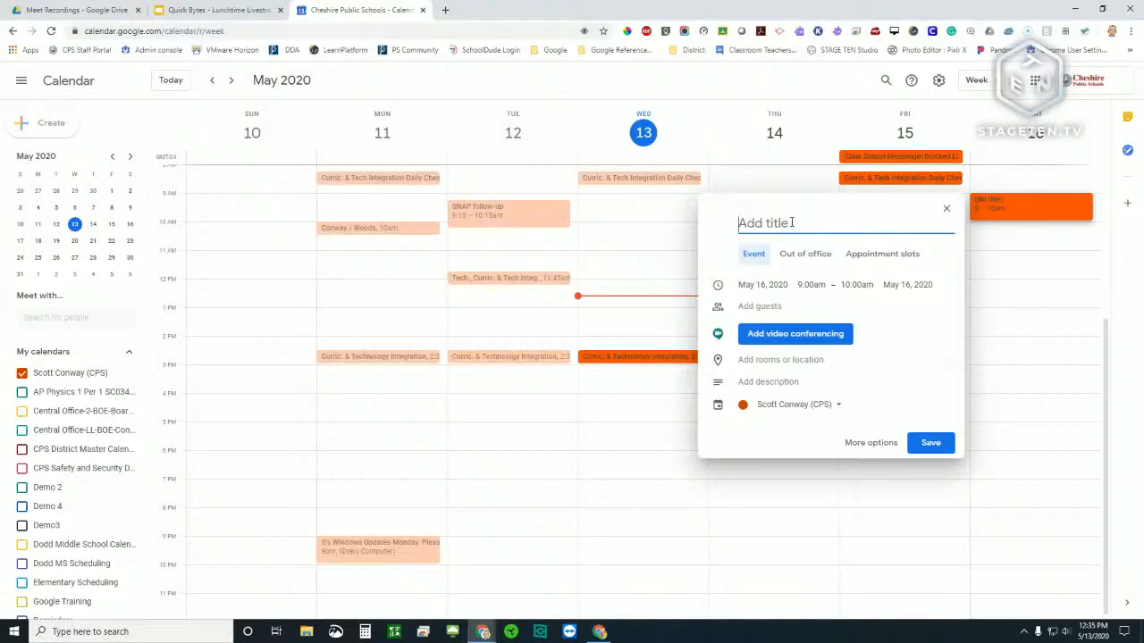
text(Mr. Conway Office Hour)
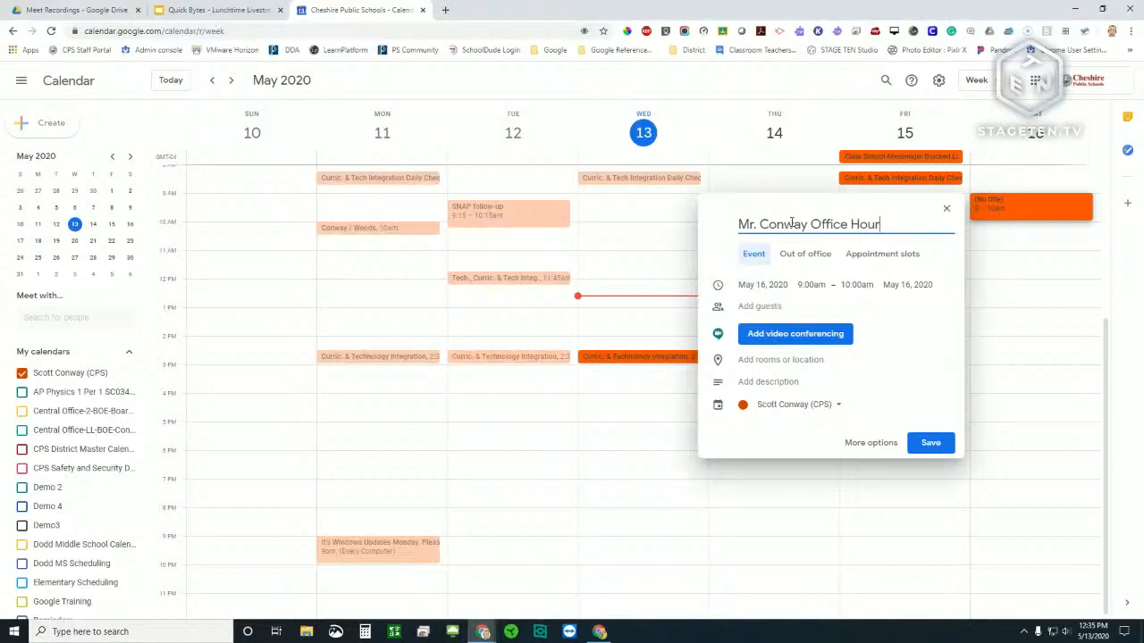
text(s)
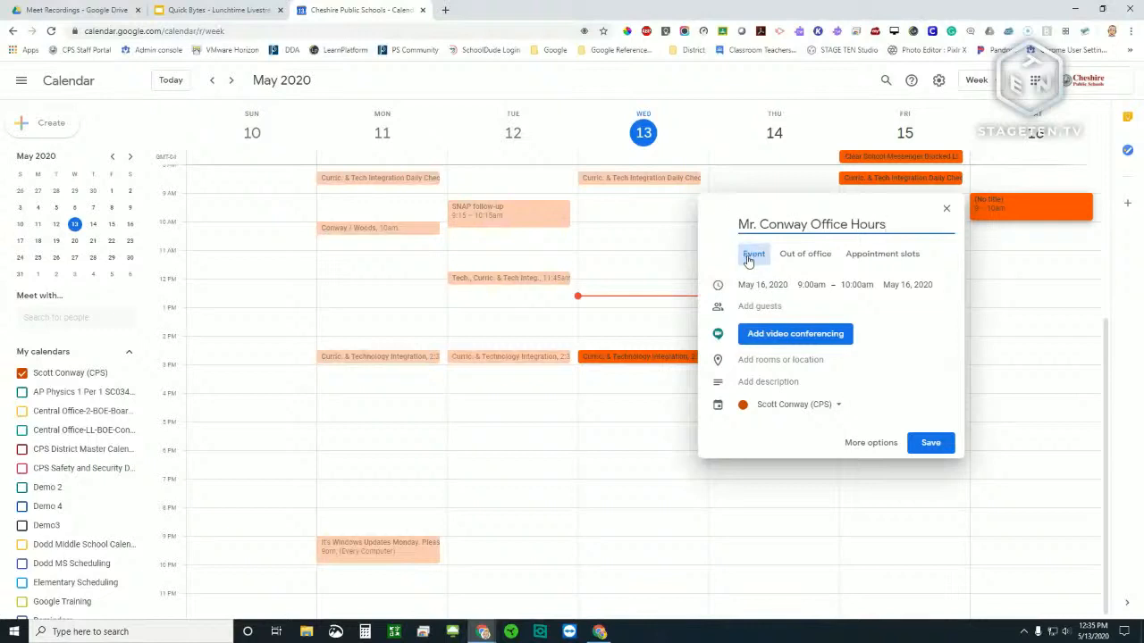
click(880, 257)
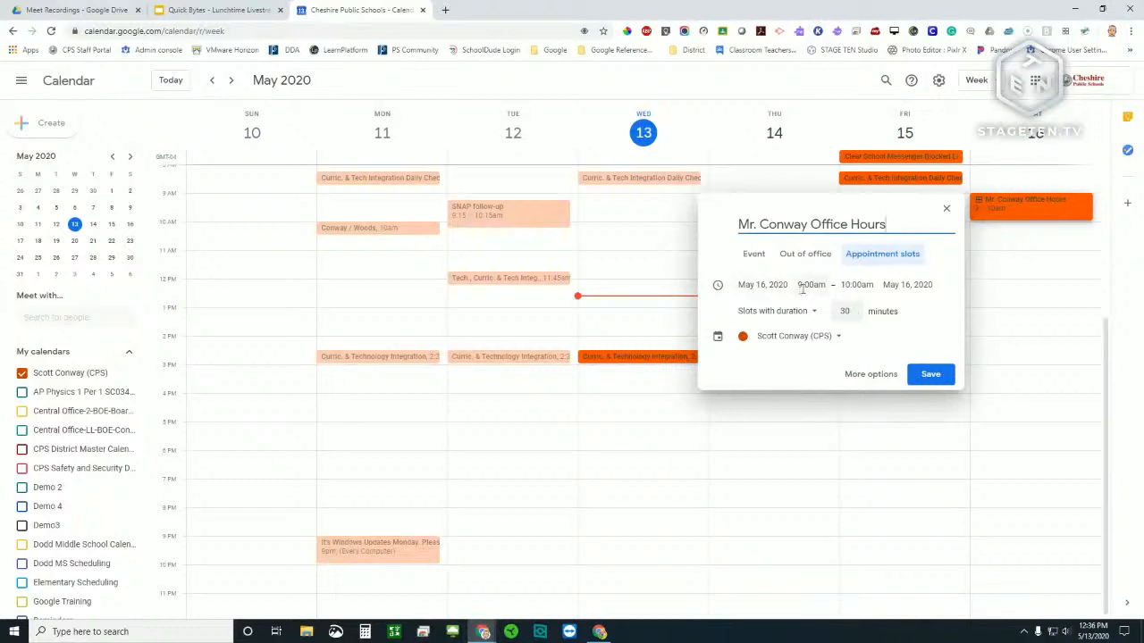
Step: Set the office hours block's end time to 12:00pm and save it
click(858, 284)
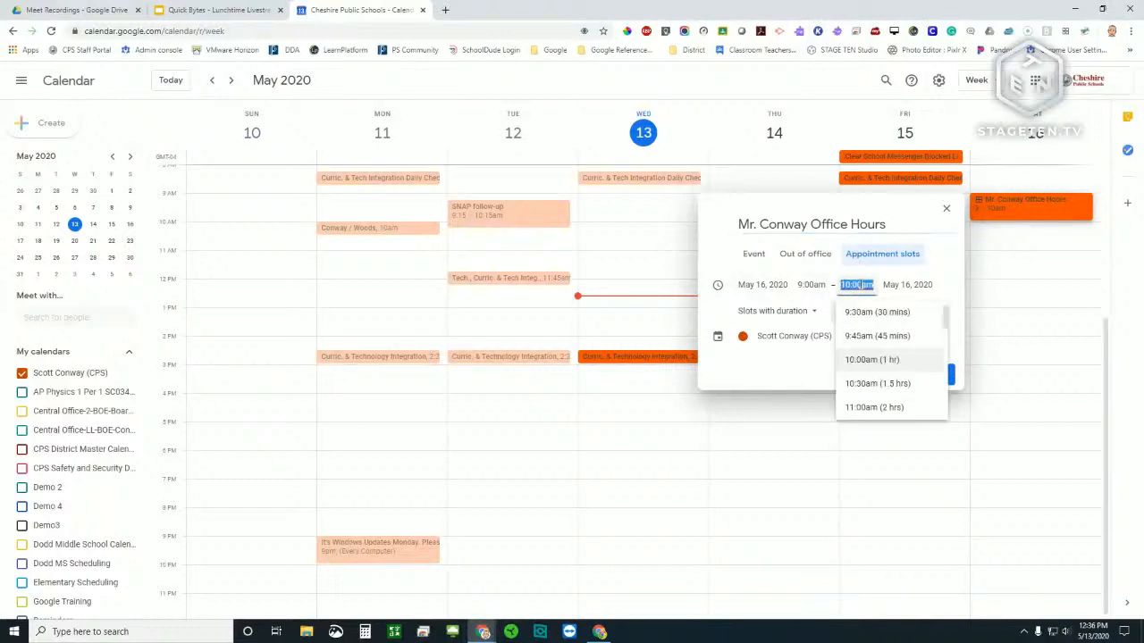
scroll(871, 335, down, 3)
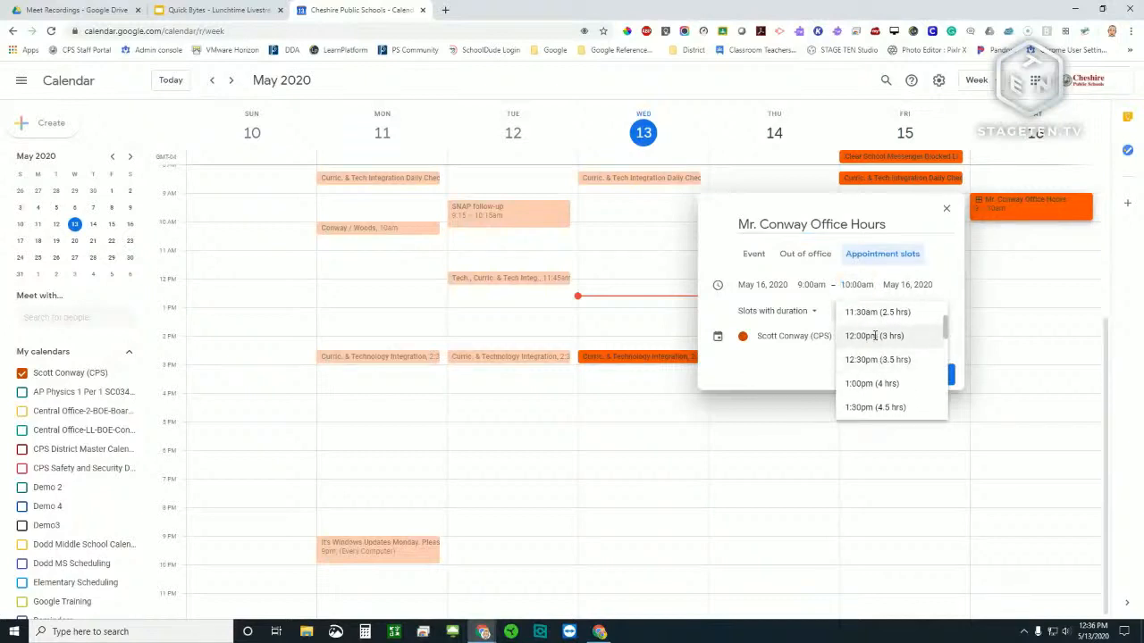
click(874, 335)
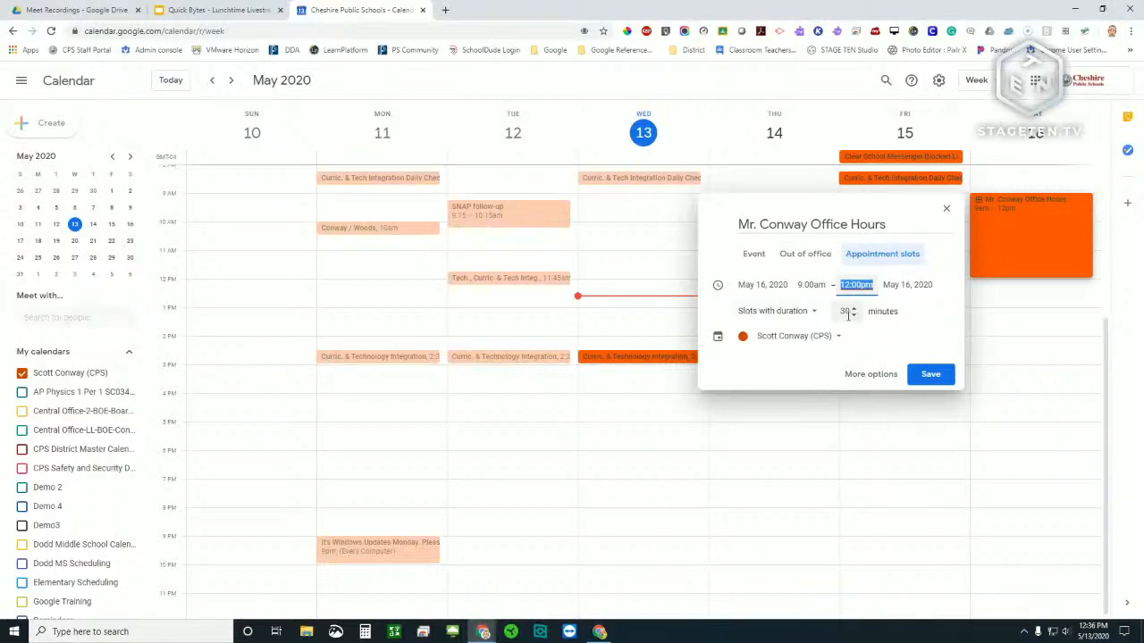
click(930, 375)
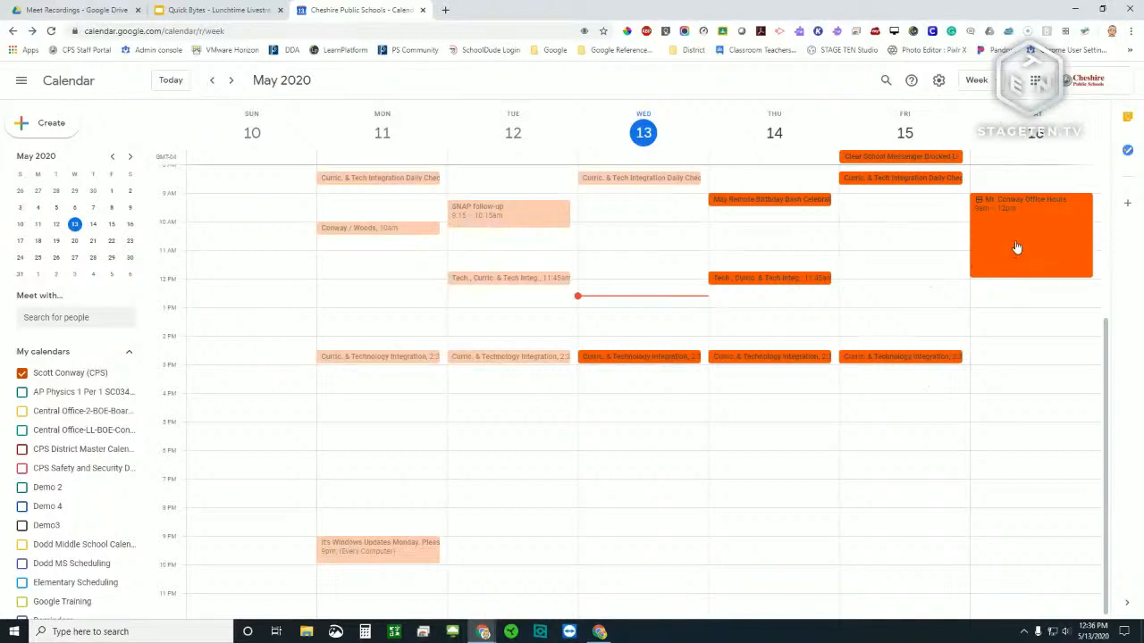
Step: Open the calendar's appointment page from the office hours block's details and select the page's web address
click(1016, 245)
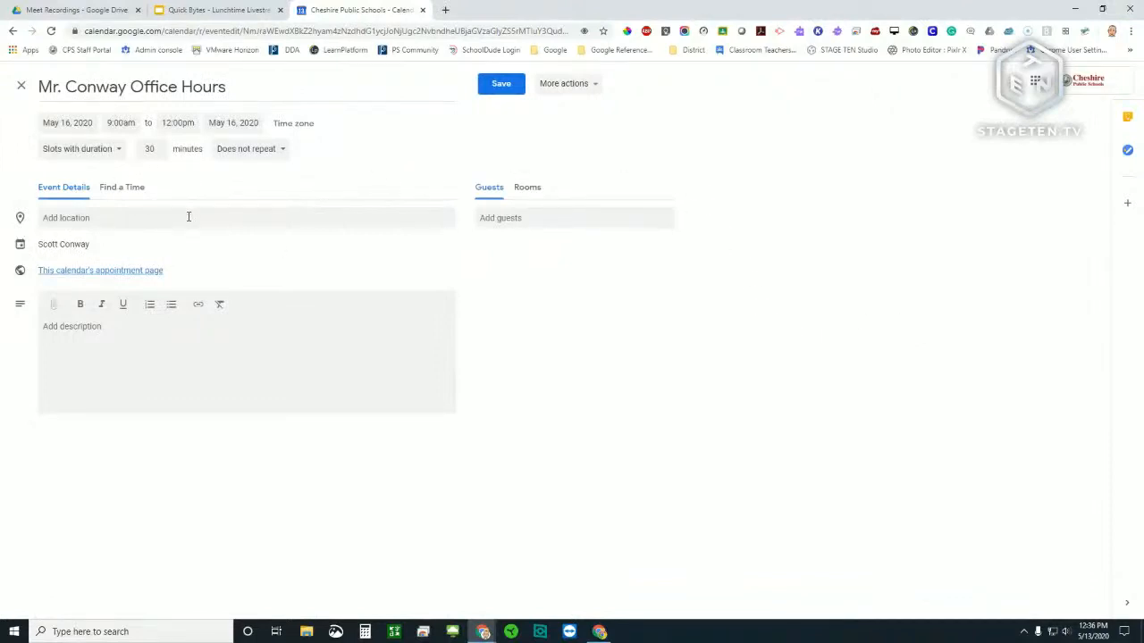
click(72, 273)
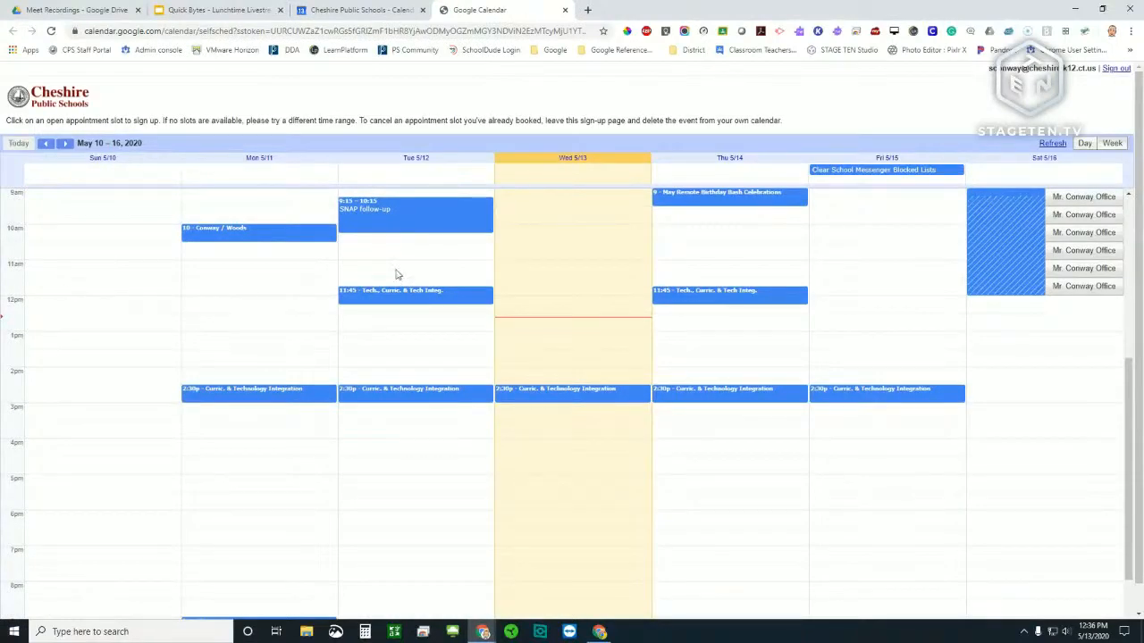
click(373, 31)
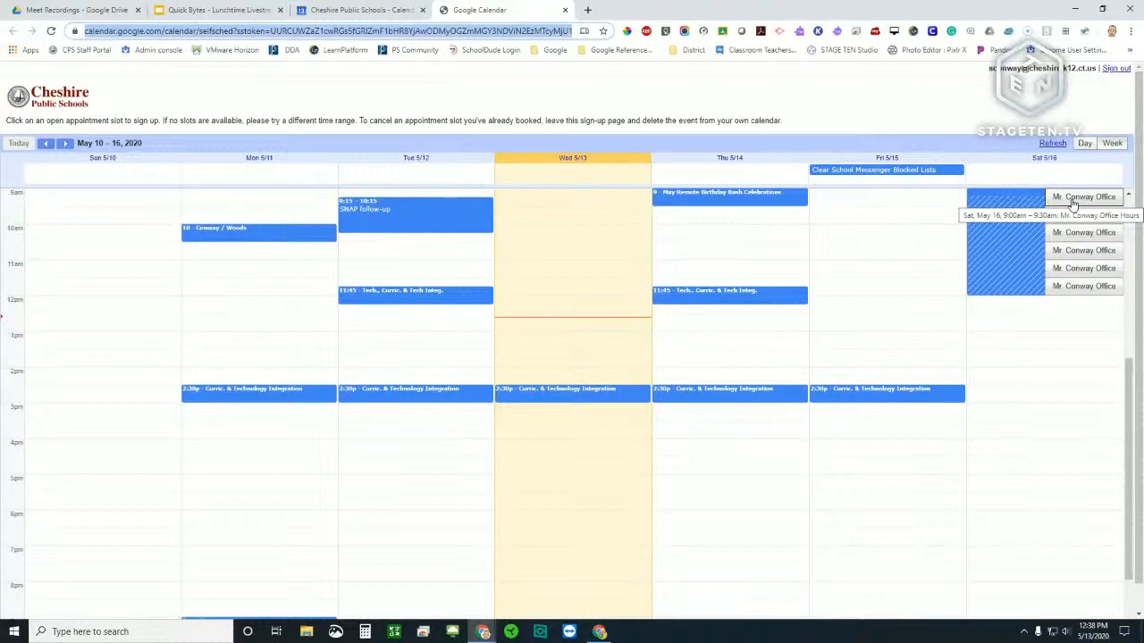
Step: Book the Saturday, May 16 11:00am – 11:30am office hours slot and stay on the appointment page
click(1075, 269)
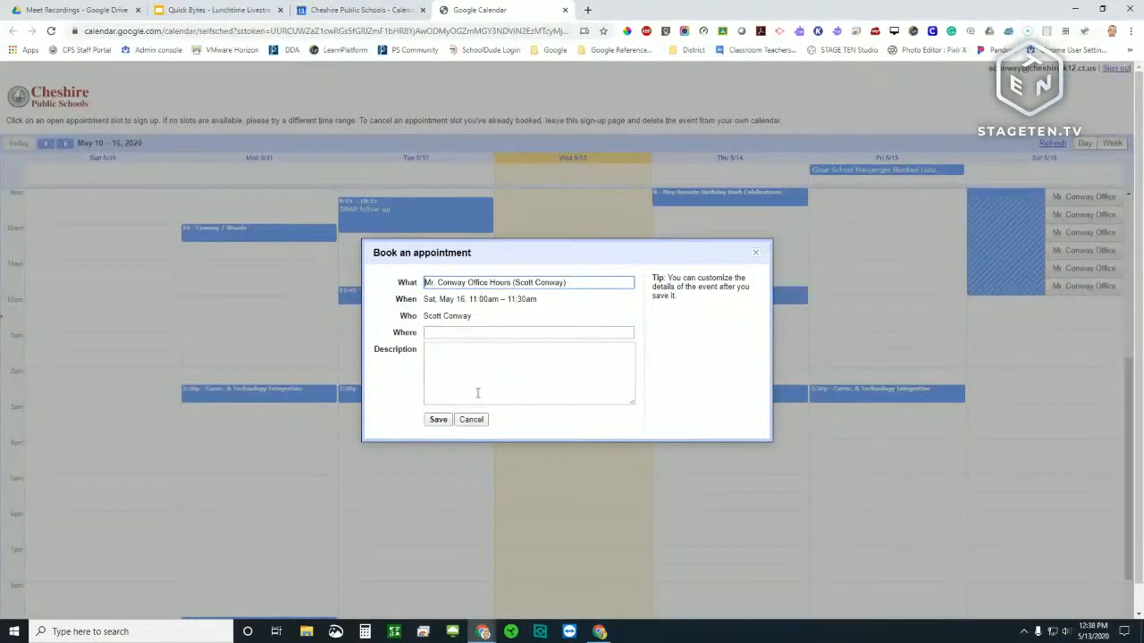
click(439, 420)
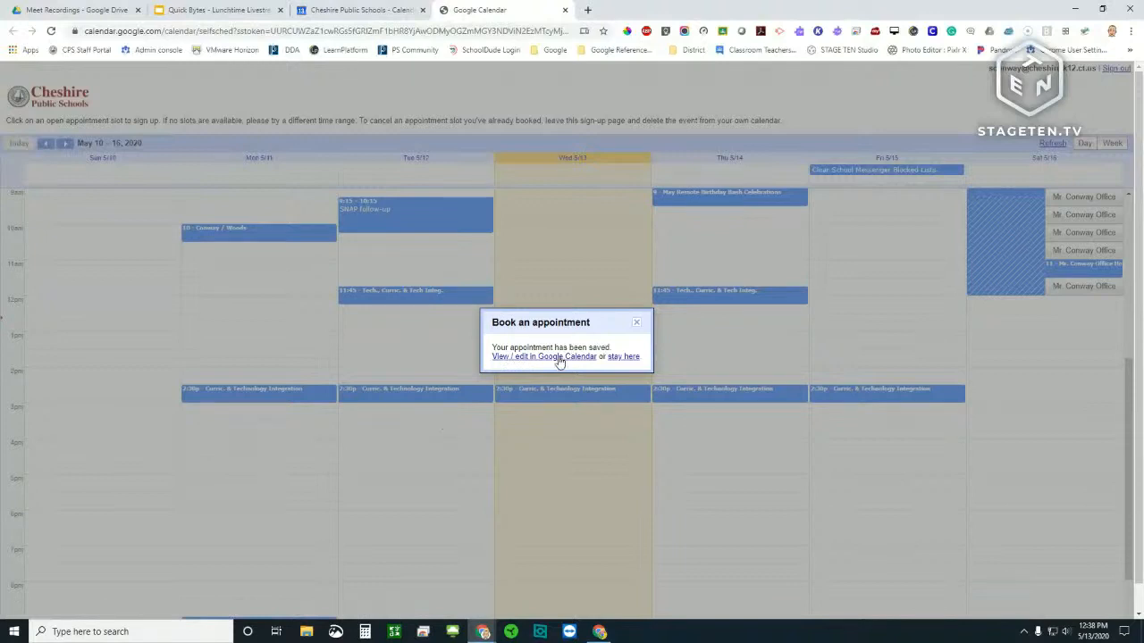
click(624, 356)
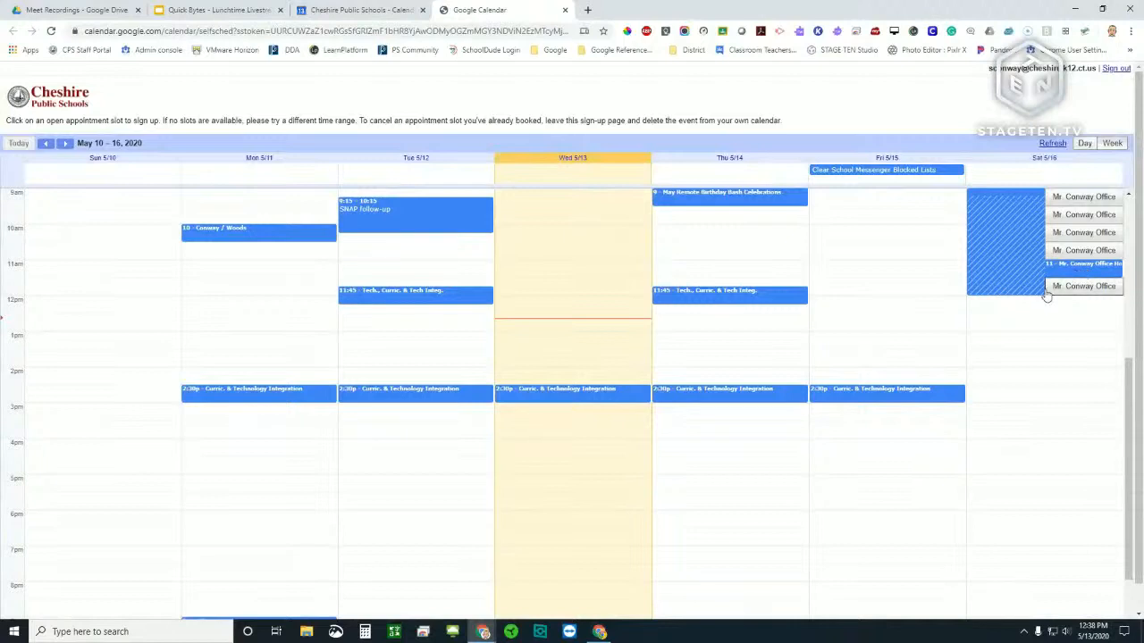
Step: Save the office hours block in the main calendar and review the details of the 11:00am booking inside it
click(398, 12)
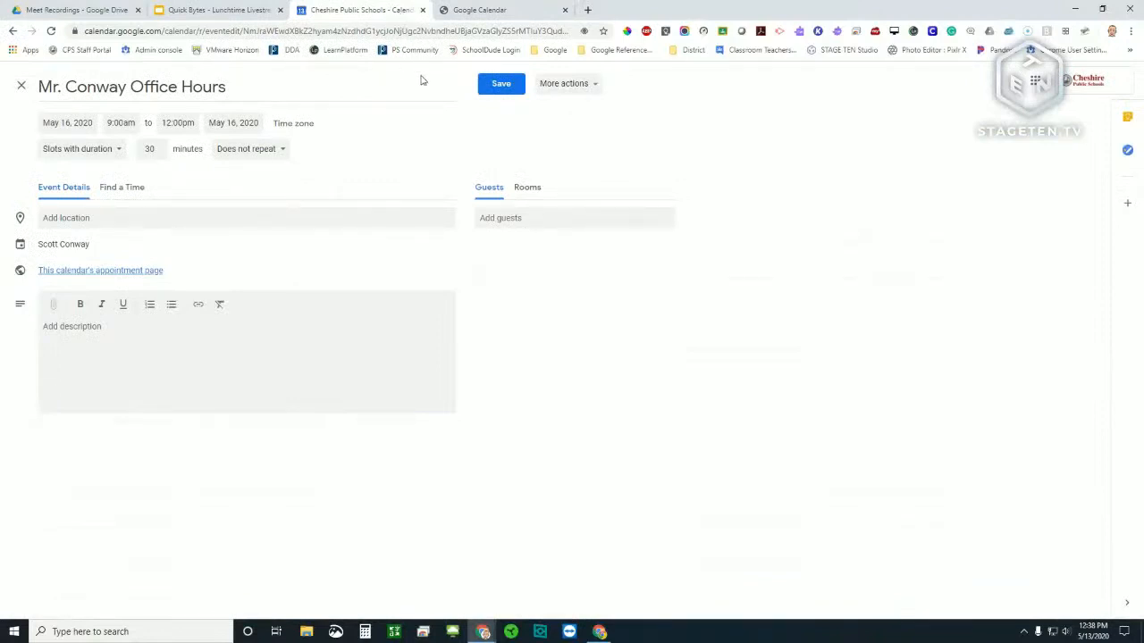
click(500, 93)
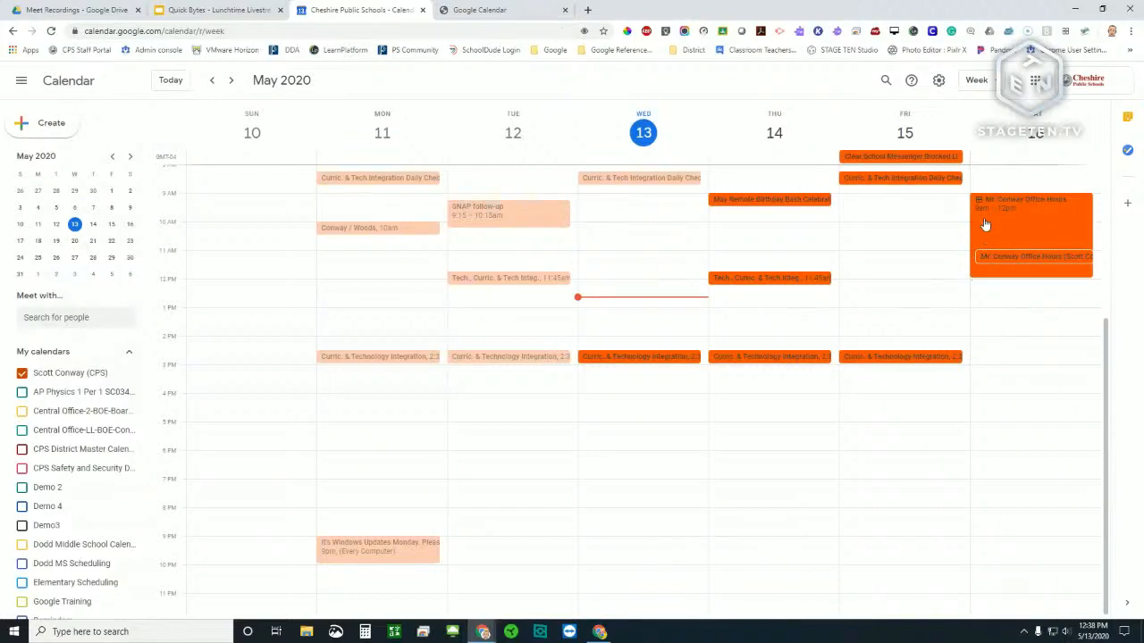
click(1050, 264)
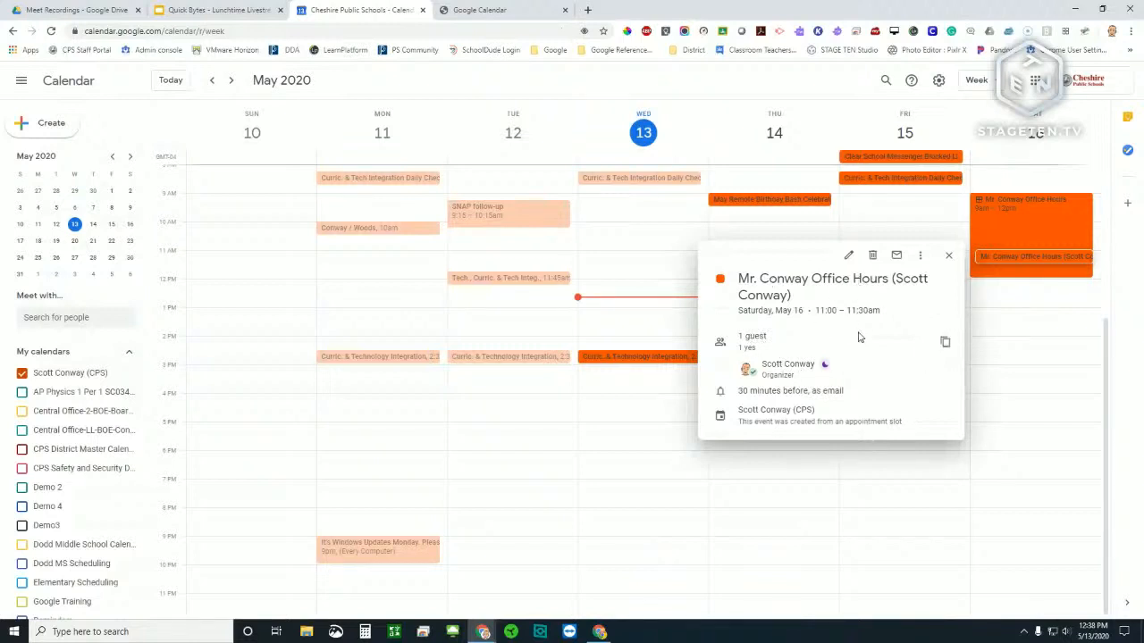
click(1025, 259)
click(1025, 259)
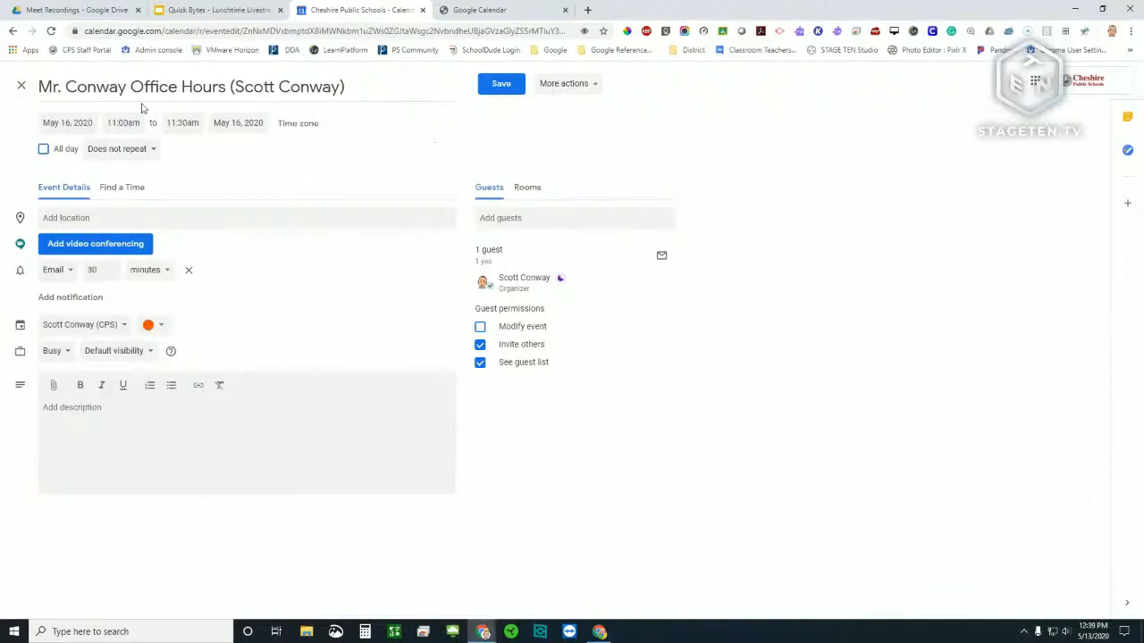
click(22, 86)
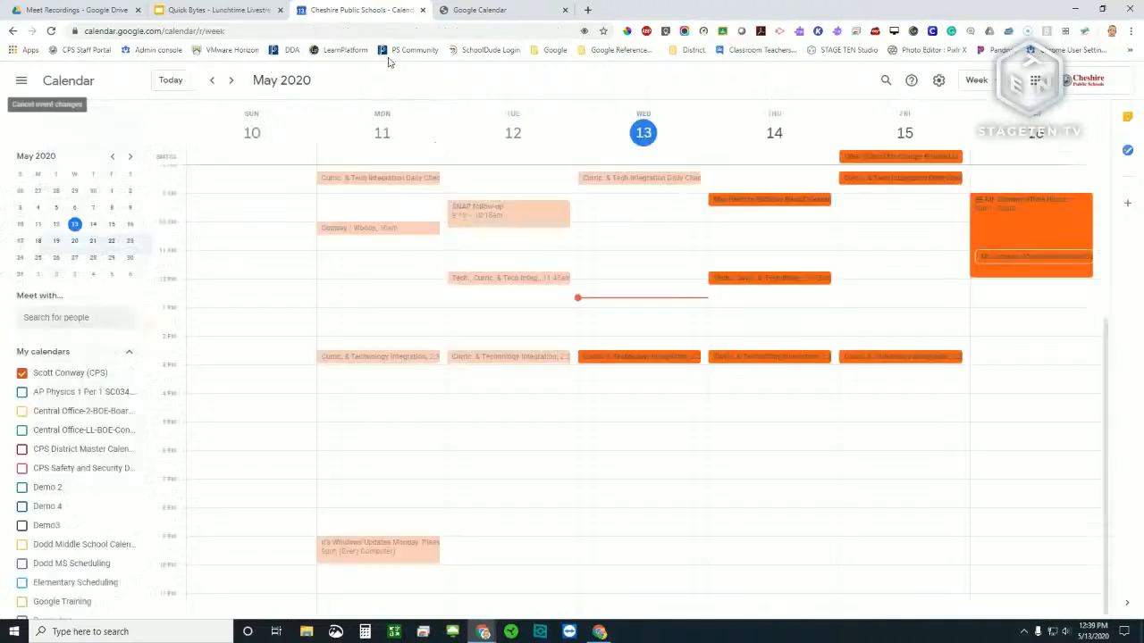
Step: Add video conferencing to the 11:00am office hours booking and save the event
double_click(1017, 258)
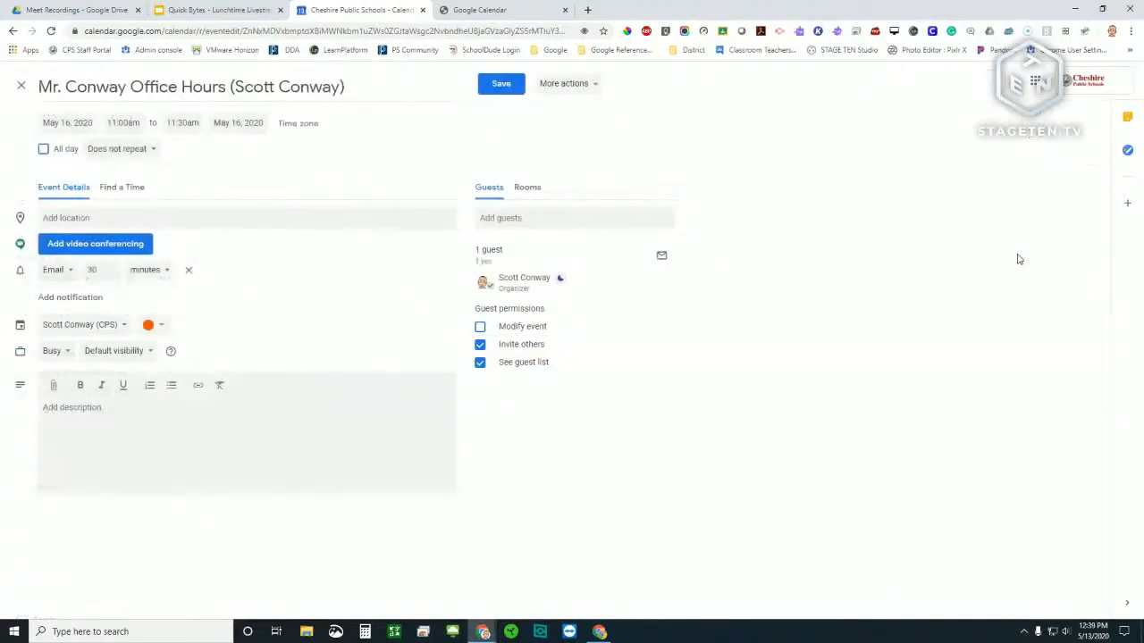
click(118, 243)
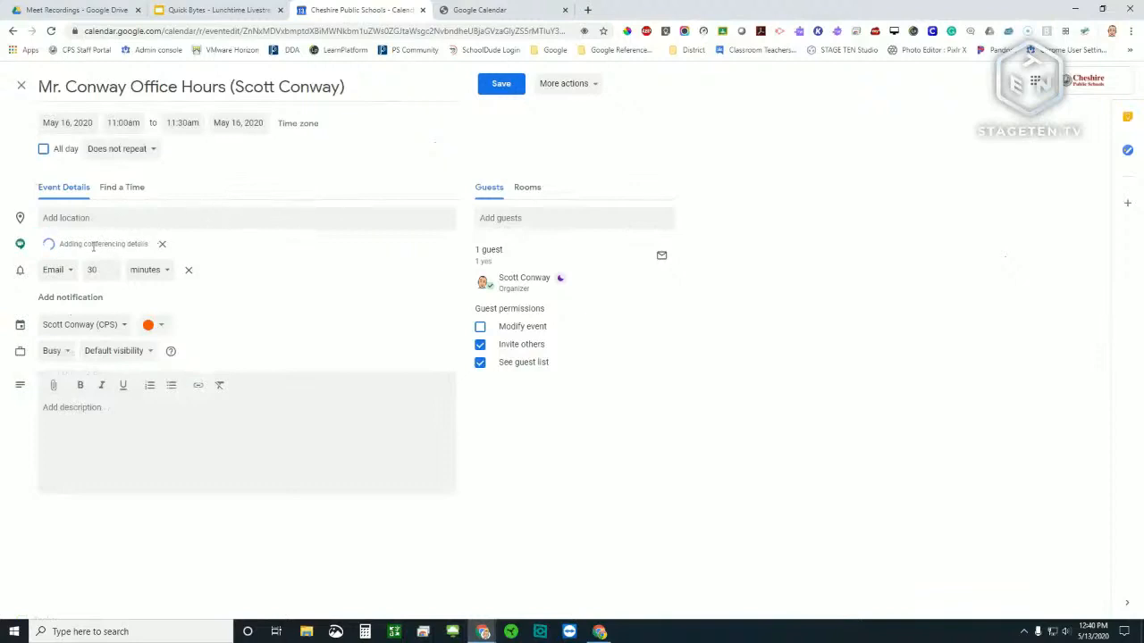
click(501, 83)
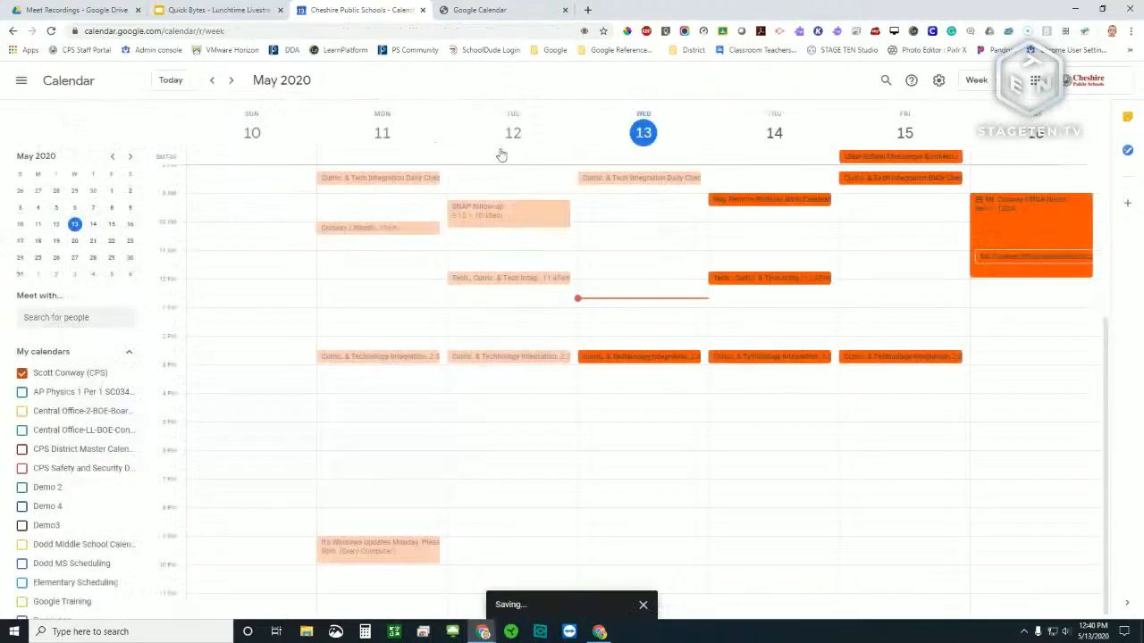
Step: Reopen the 11:00am booking, expand its Google Meet joining details, and save the event again
double_click(1003, 260)
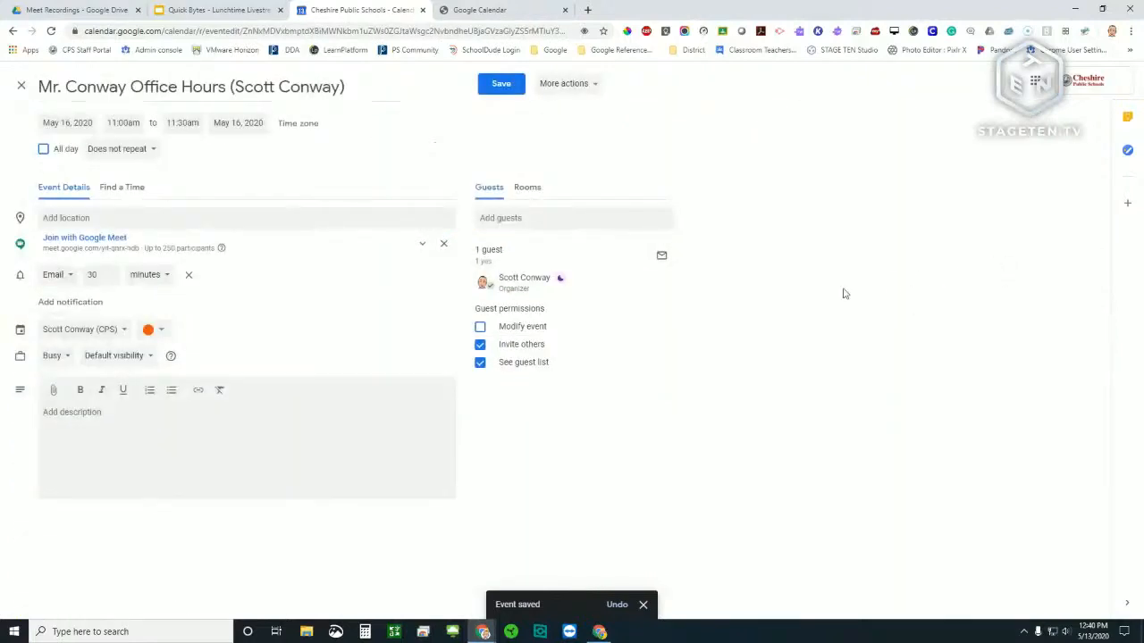
click(401, 250)
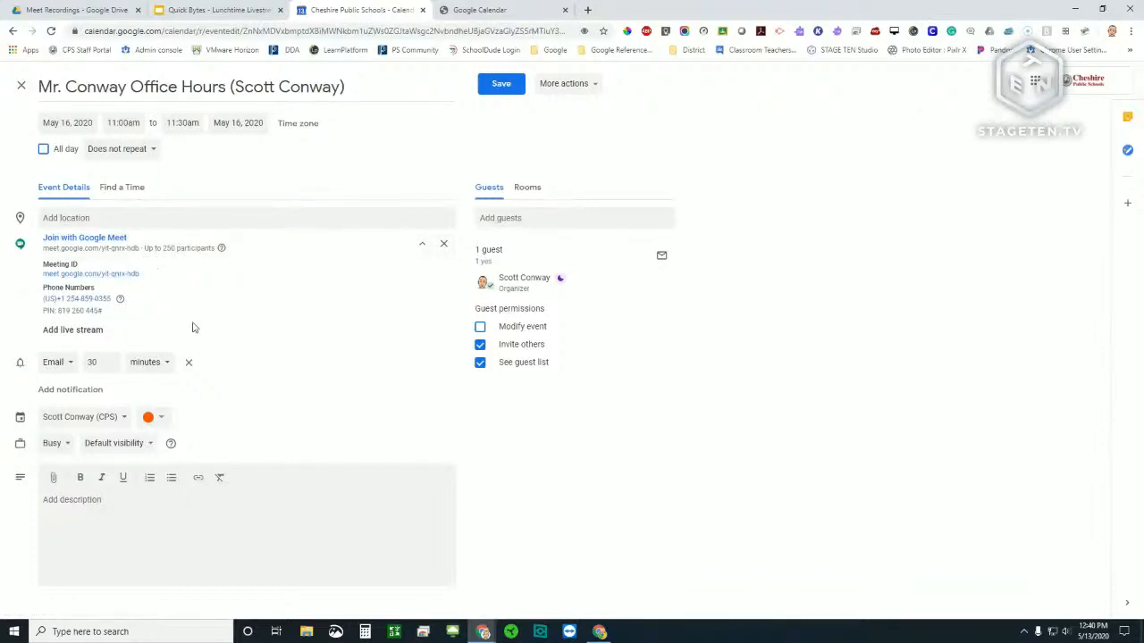
click(500, 87)
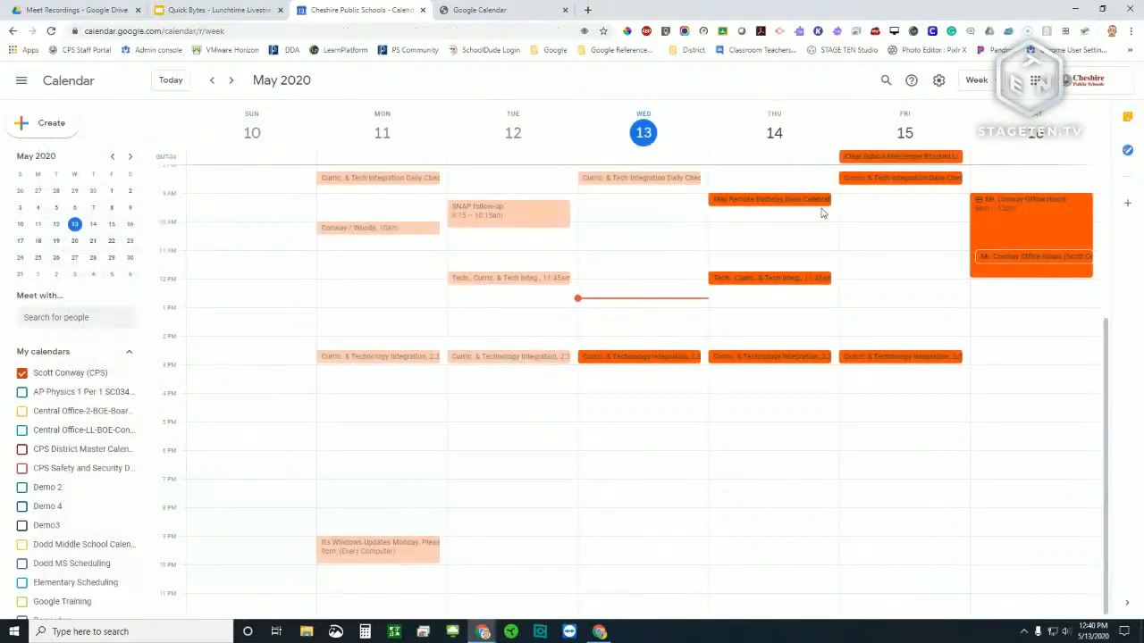
Step: Reopen the 9:00am – 12:00pm office hours block and check its slots on the calendar's appointment page
double_click(991, 204)
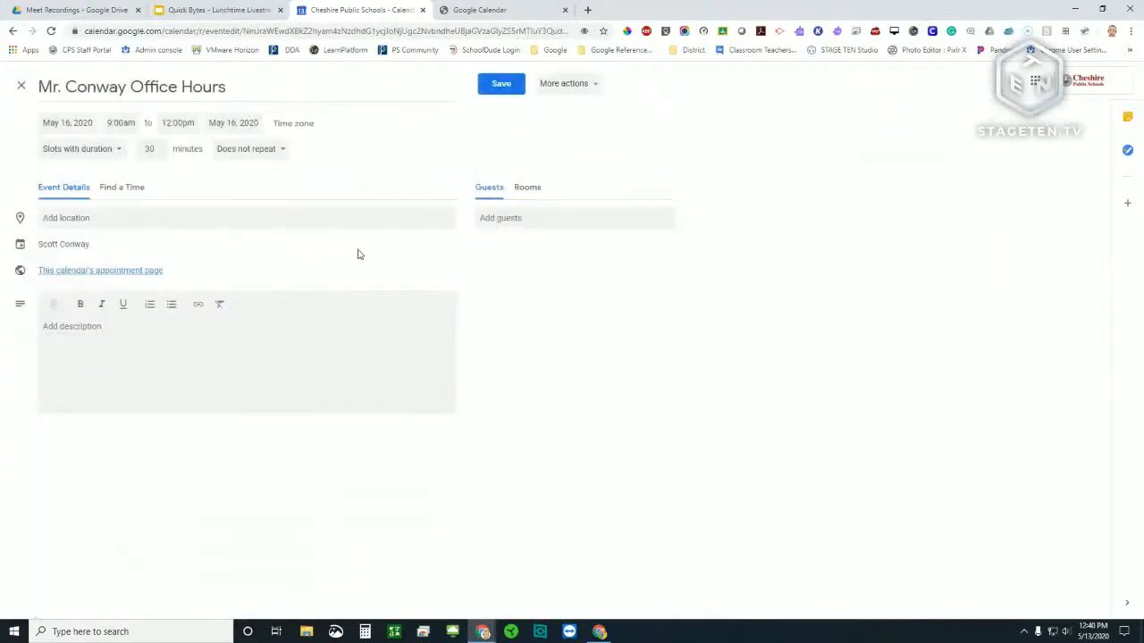
click(125, 272)
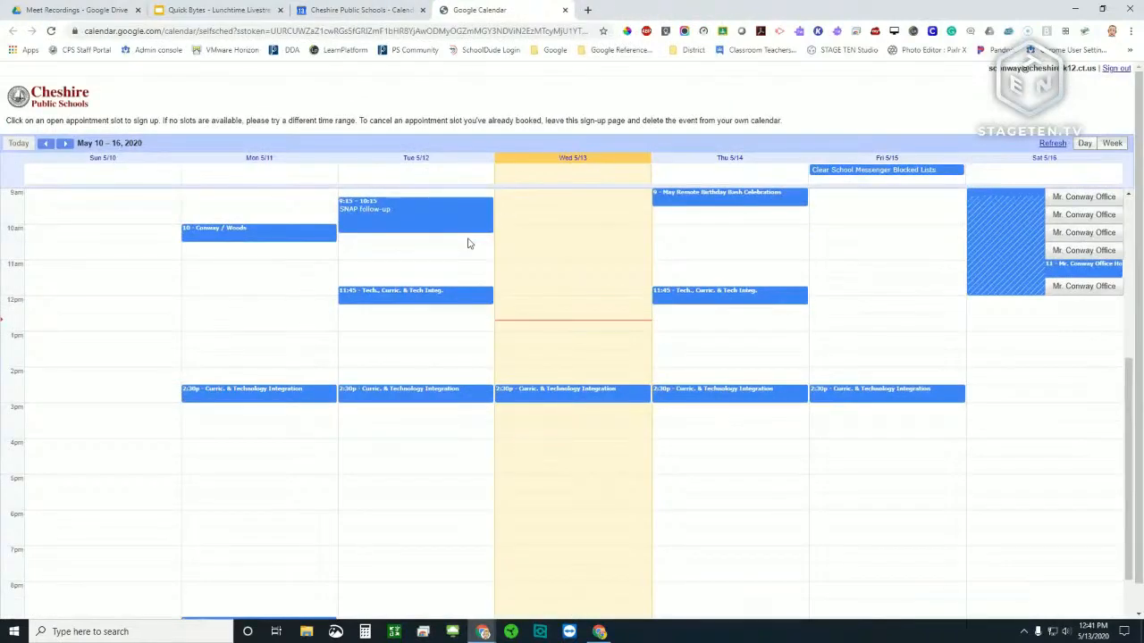
click(379, 15)
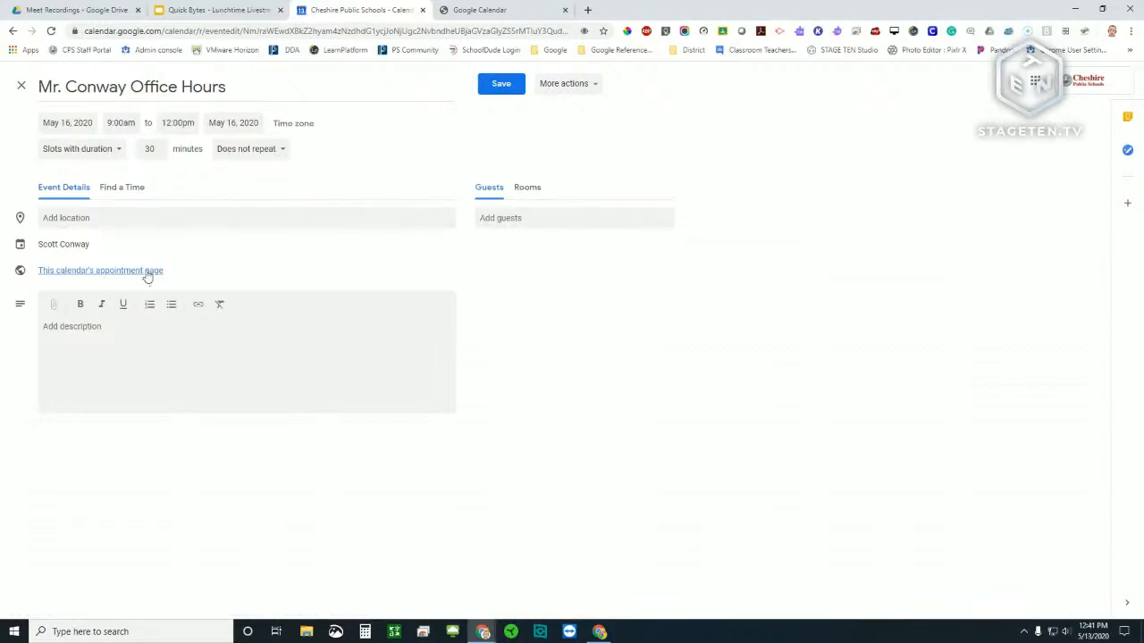
click(503, 10)
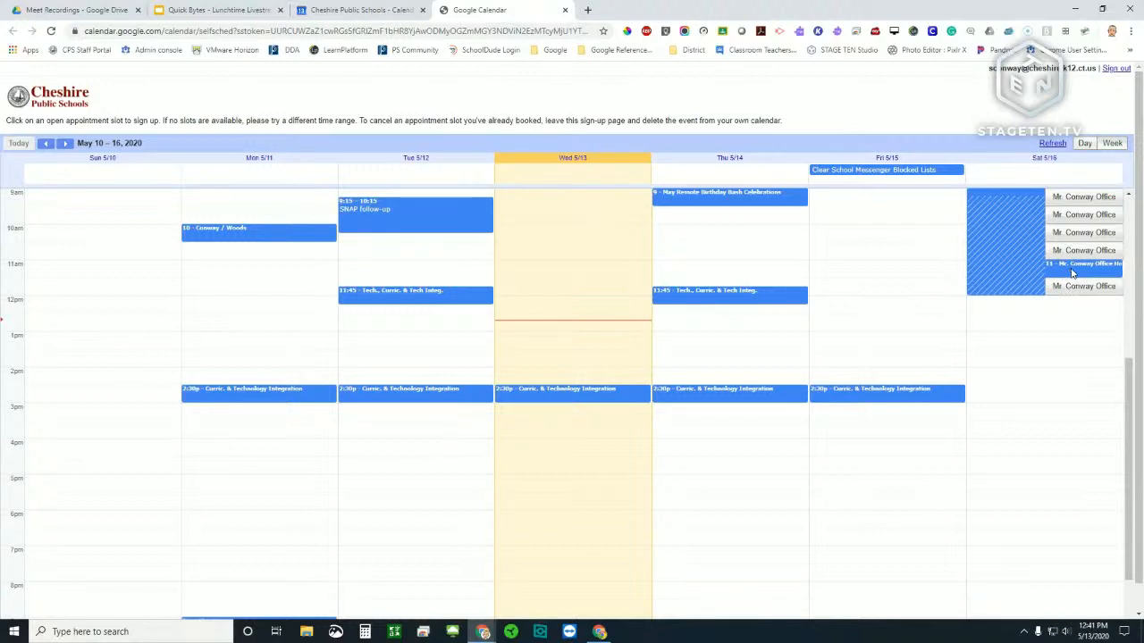
Step: Book the 9:00am – 9:30am office hours slot on Saturday, May 16, and return to the main calendar, saving the office hours block
click(1078, 201)
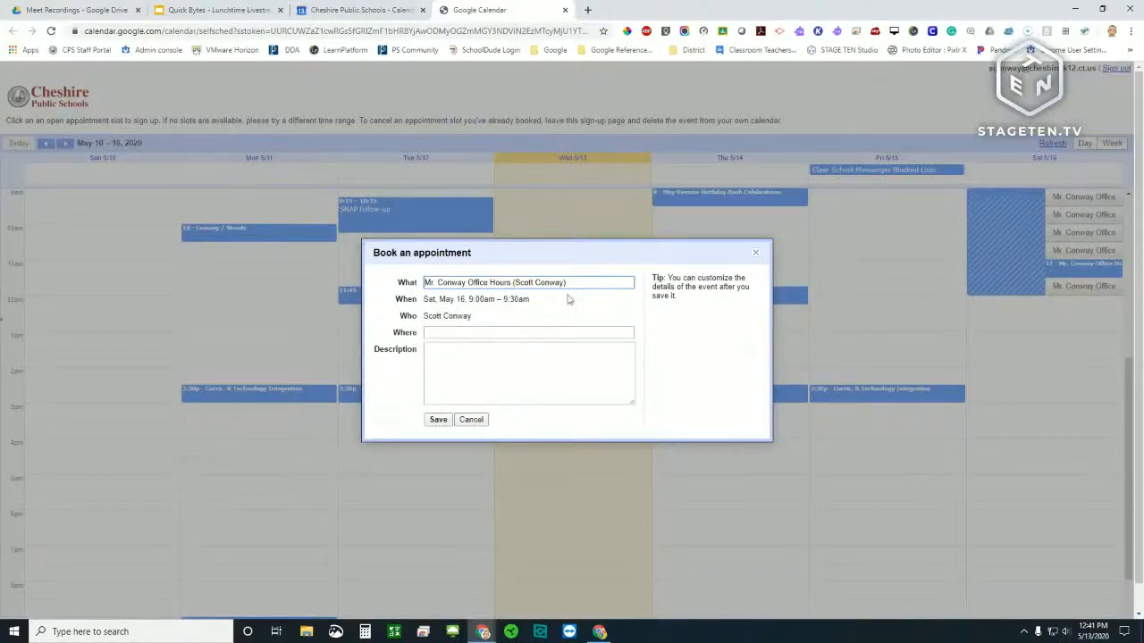
click(438, 420)
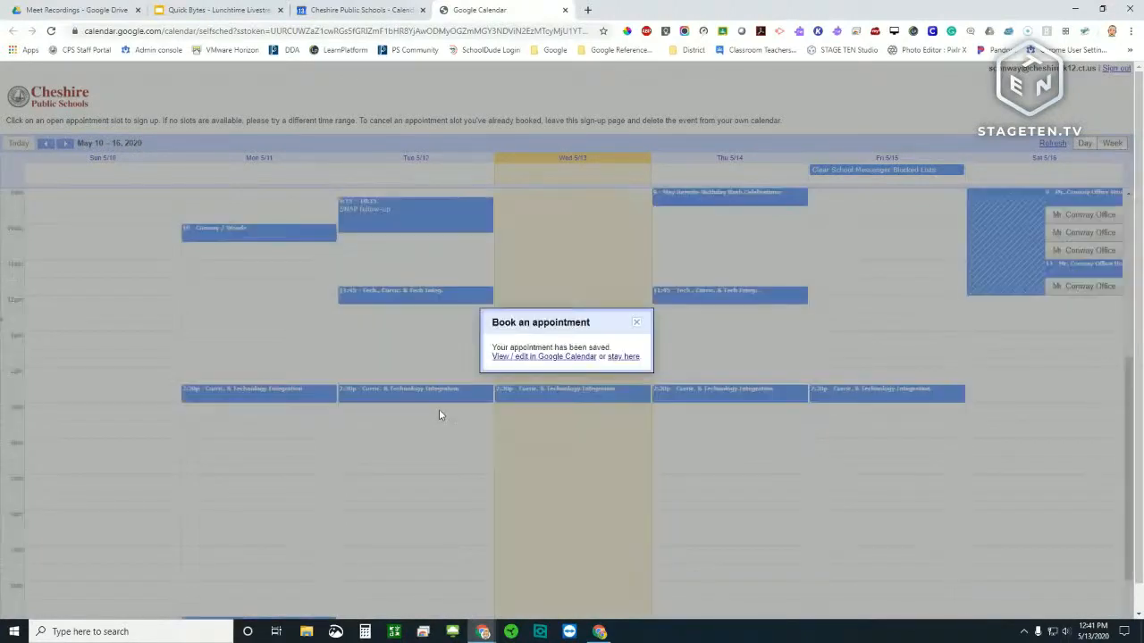
click(636, 323)
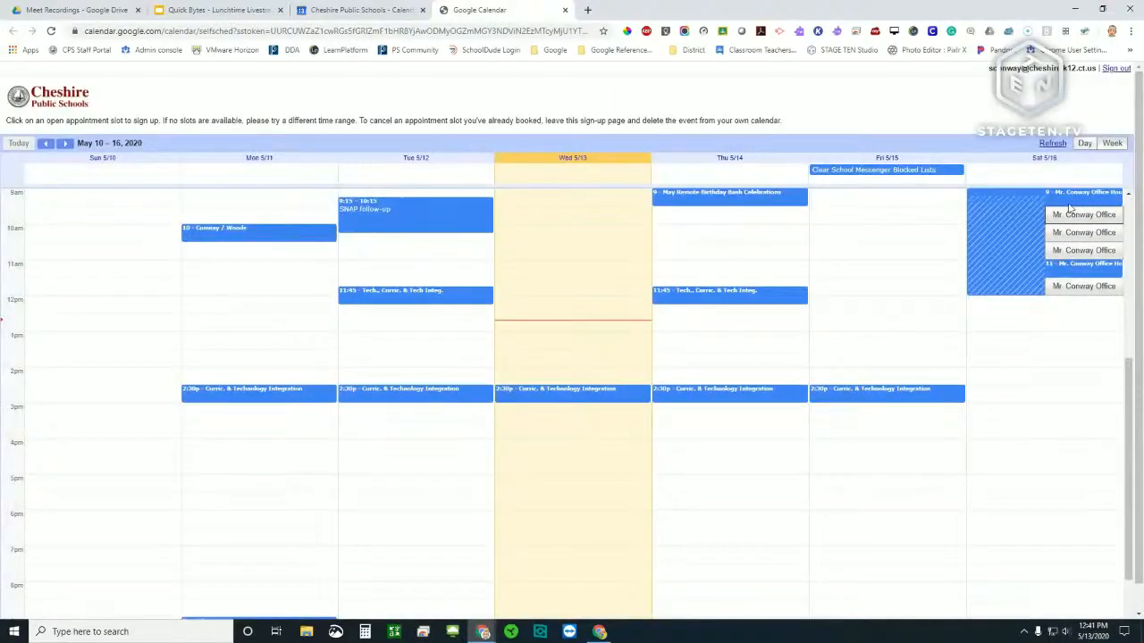
click(565, 10)
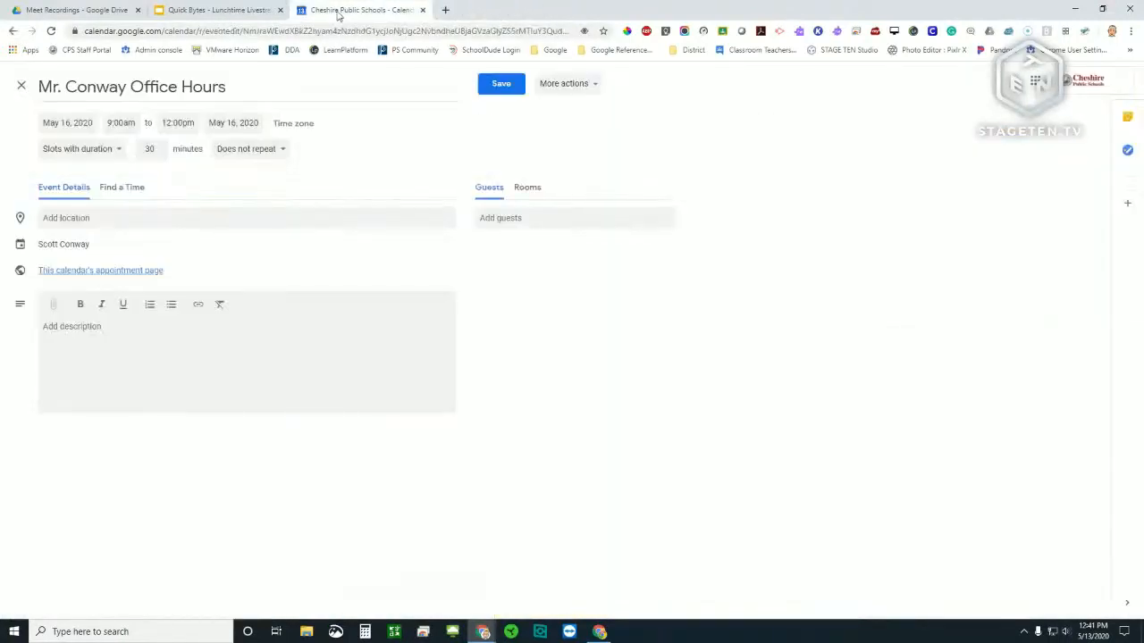
click(495, 89)
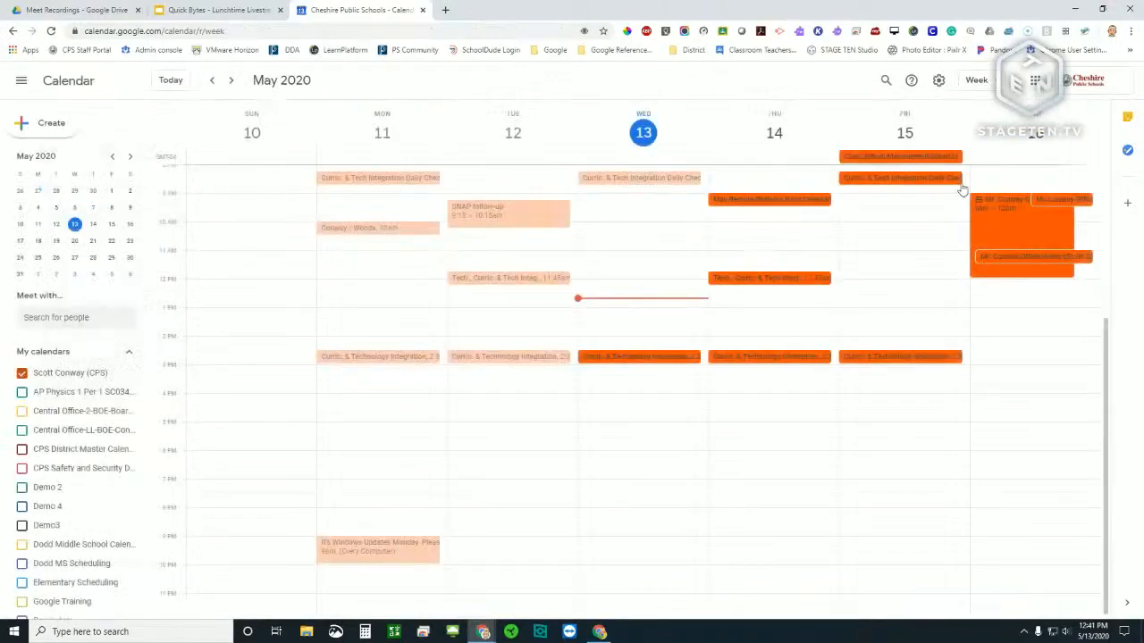
Step: Add video conferencing to the 9:00am – 9:30am office hours booking and check the saved event's Google Meet details
double_click(1066, 204)
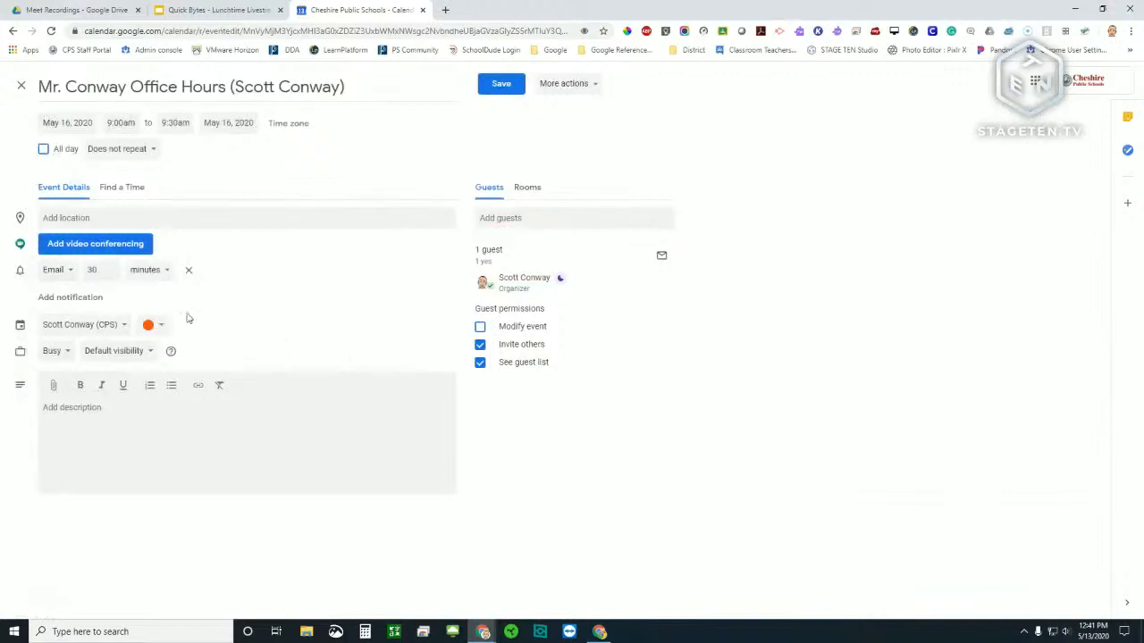
click(102, 253)
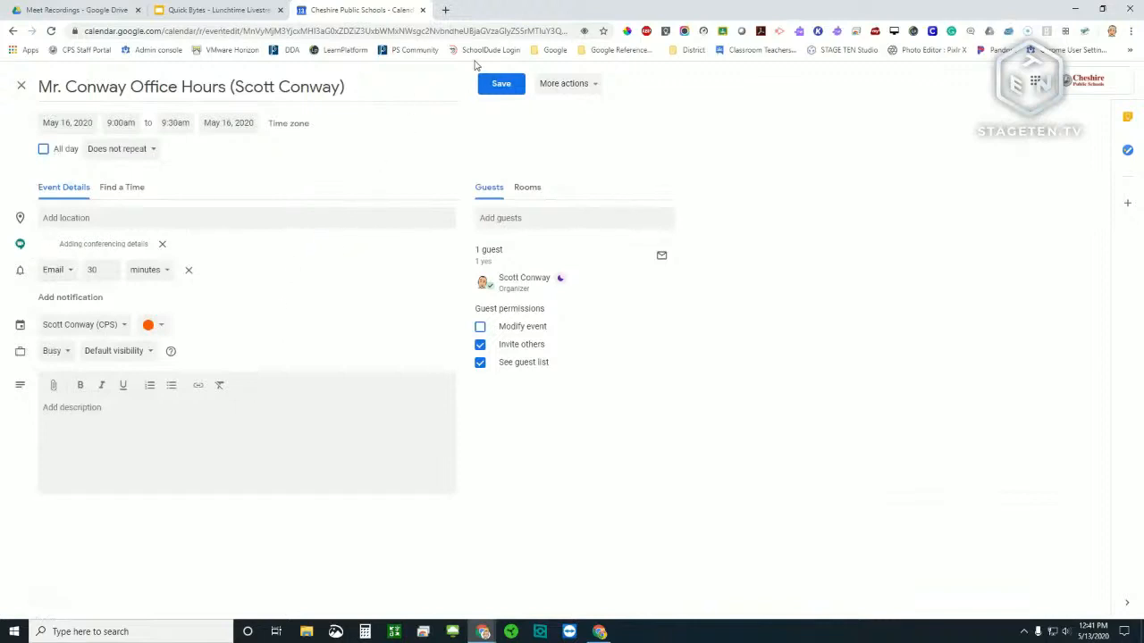
click(491, 89)
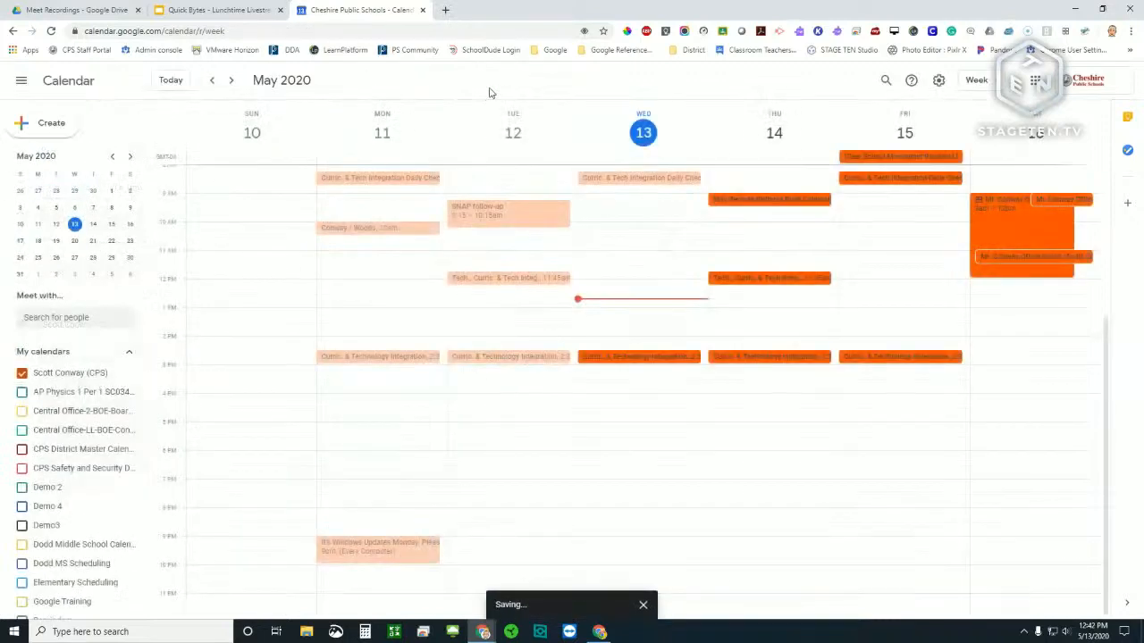
double_click(1049, 201)
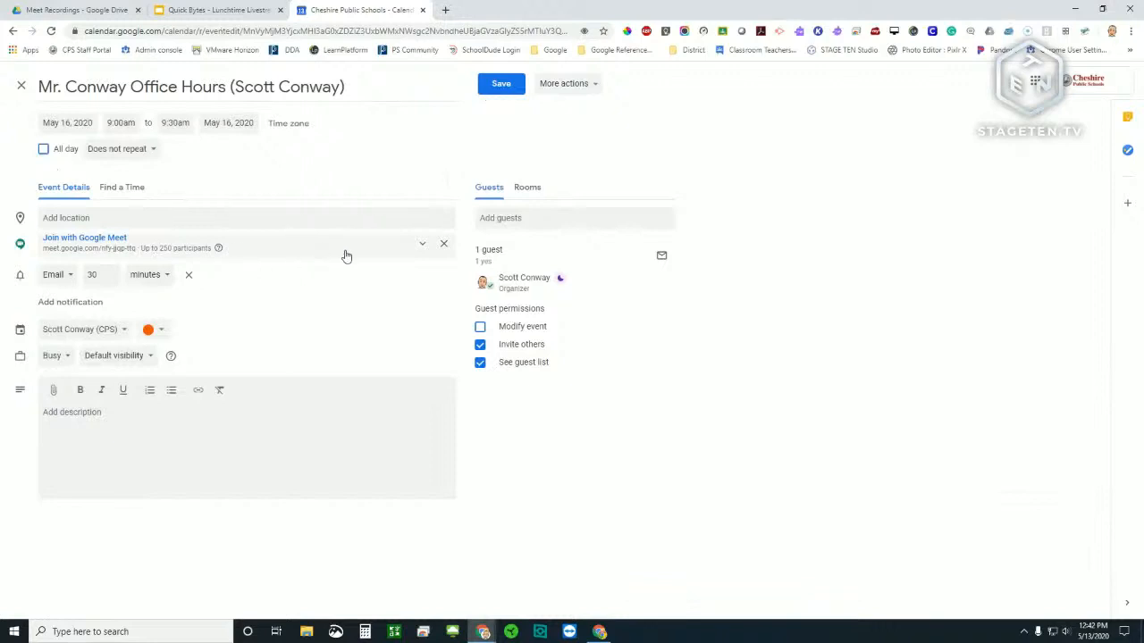
click(500, 84)
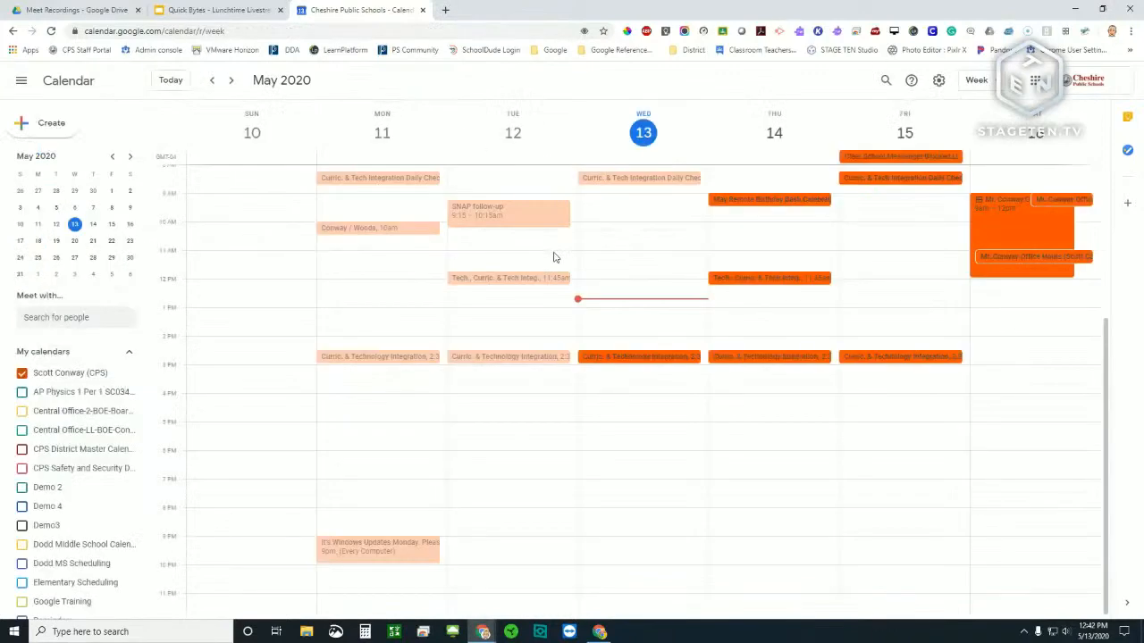